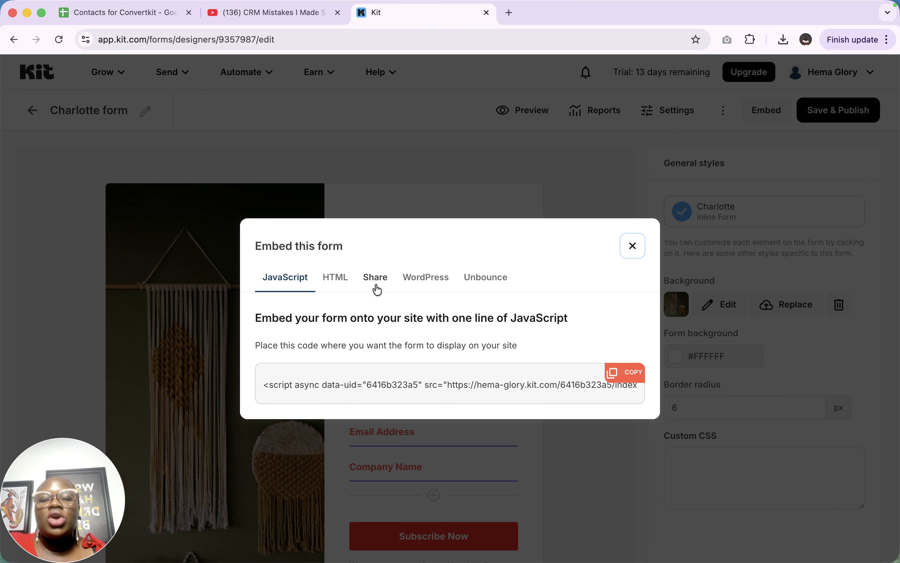
Examine the Charlotte form's JavaScript, HTML, Share, WordPress and Unbounce embed options, copying the hosted form link along the way.
click(285, 277)
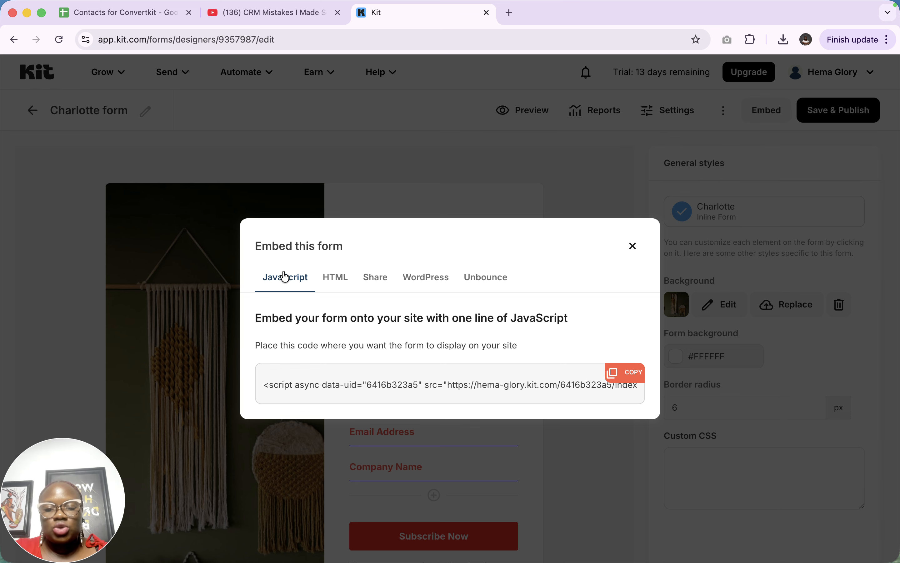
click(337, 278)
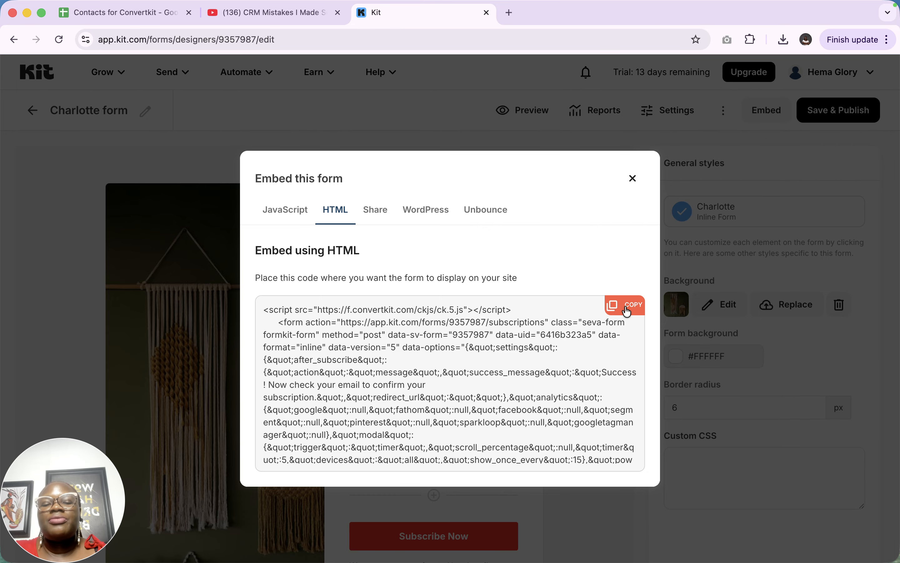
click(371, 216)
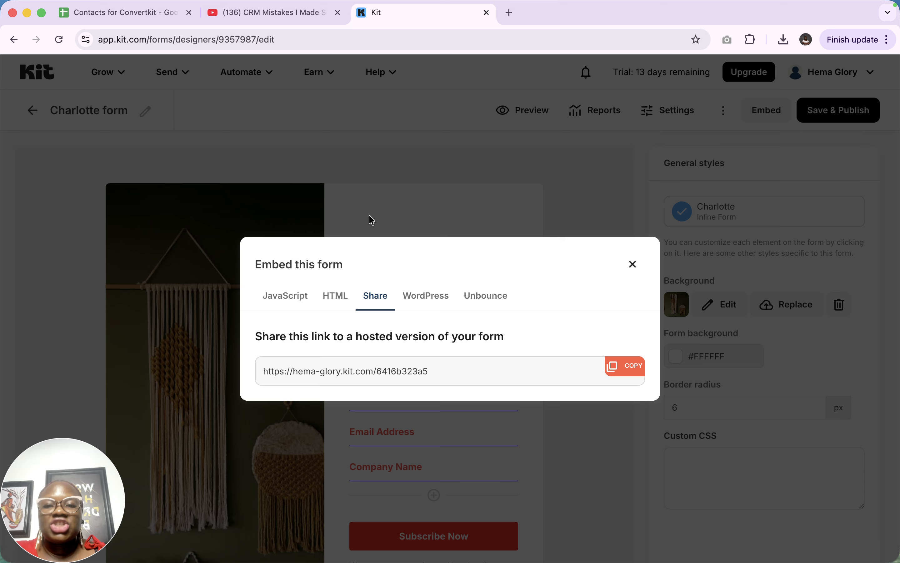
click(616, 366)
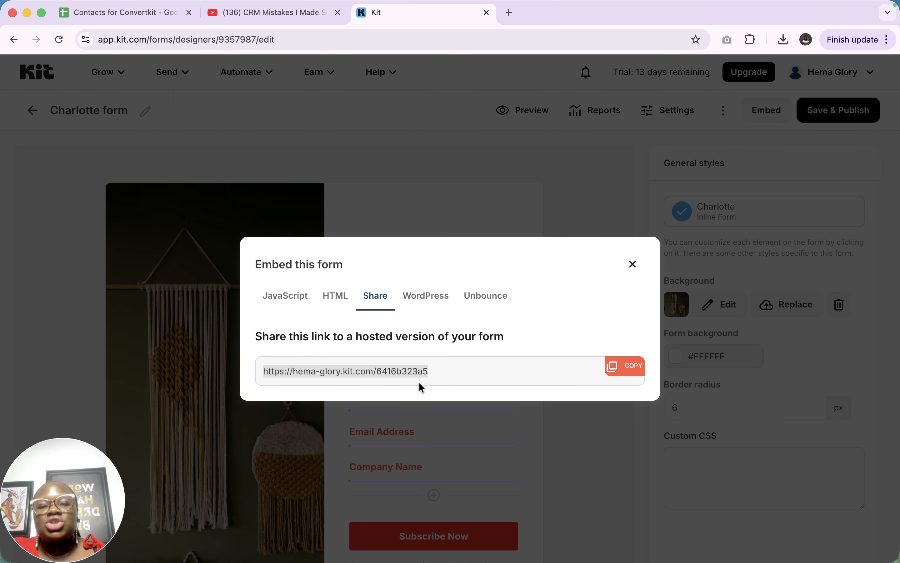
click(444, 370)
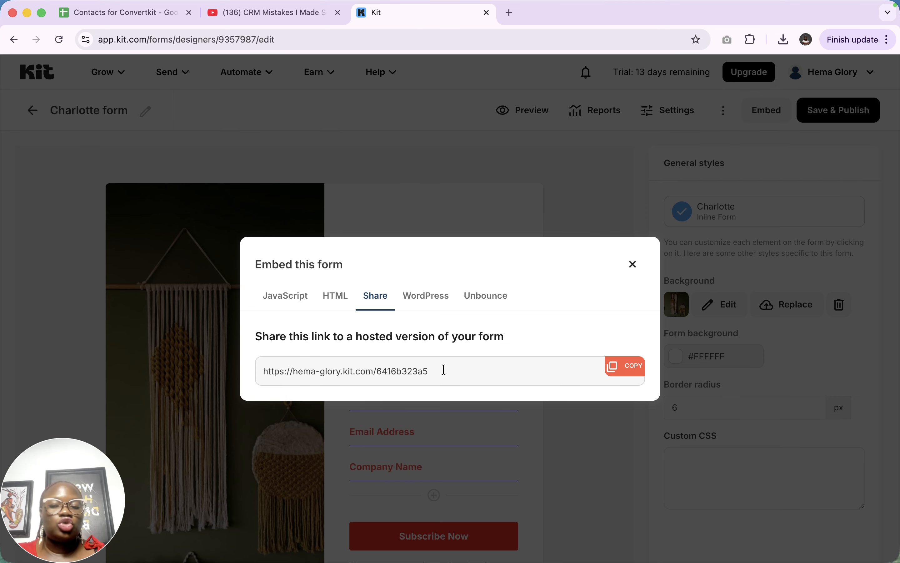
click(430, 298)
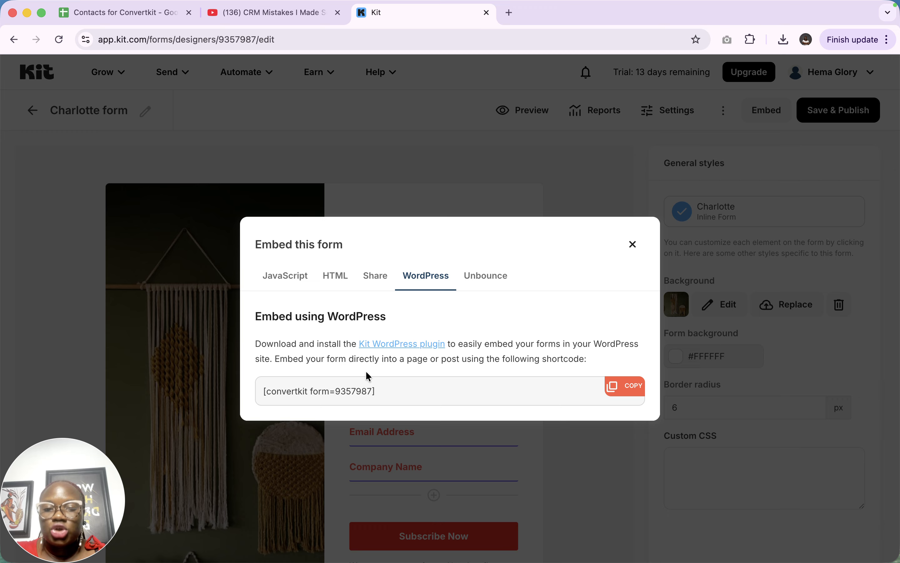
click(492, 278)
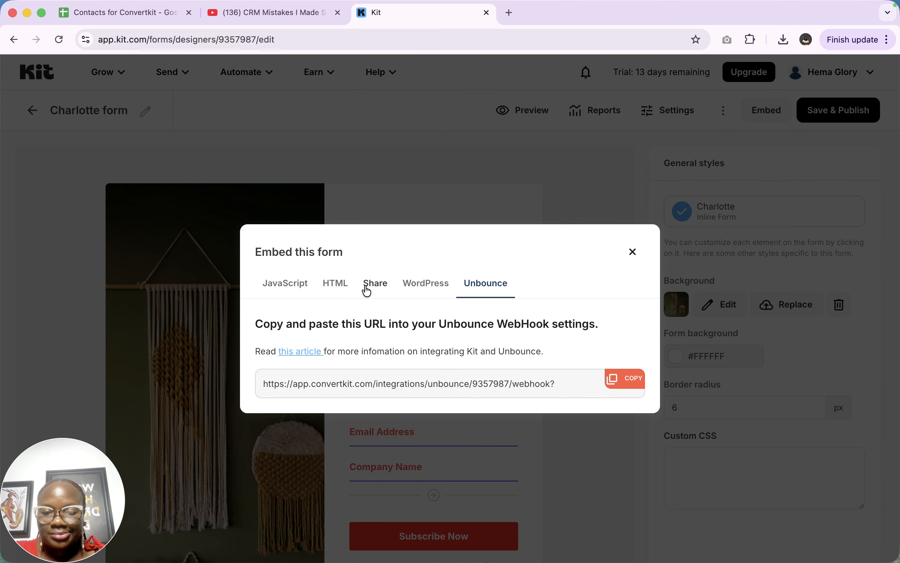
Copy the Charlotte form's HTML embed code and close the embed dialog.
click(336, 287)
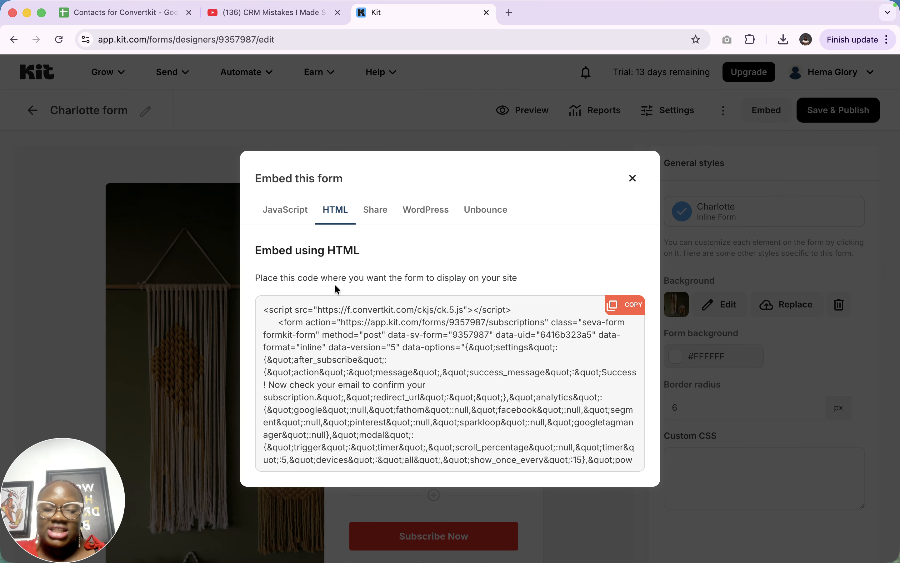
click(625, 308)
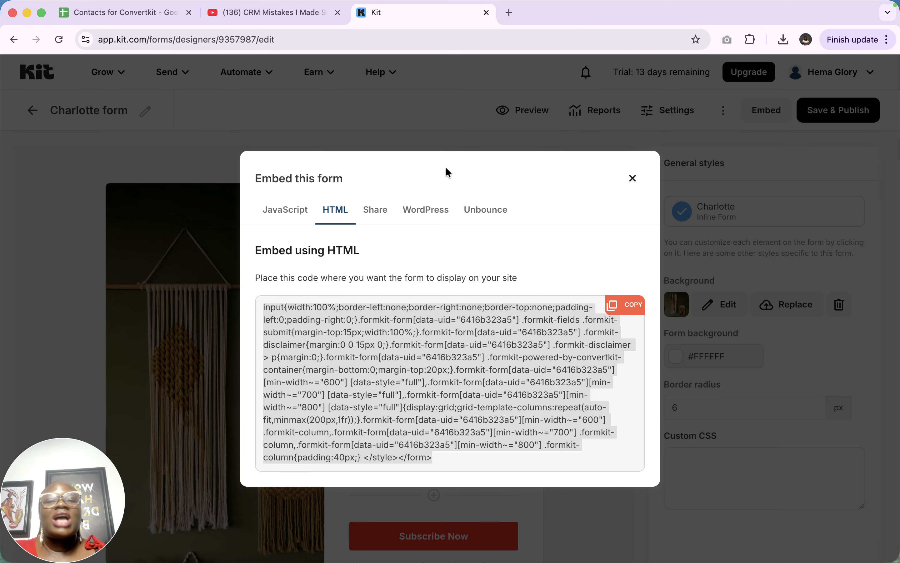
click(634, 179)
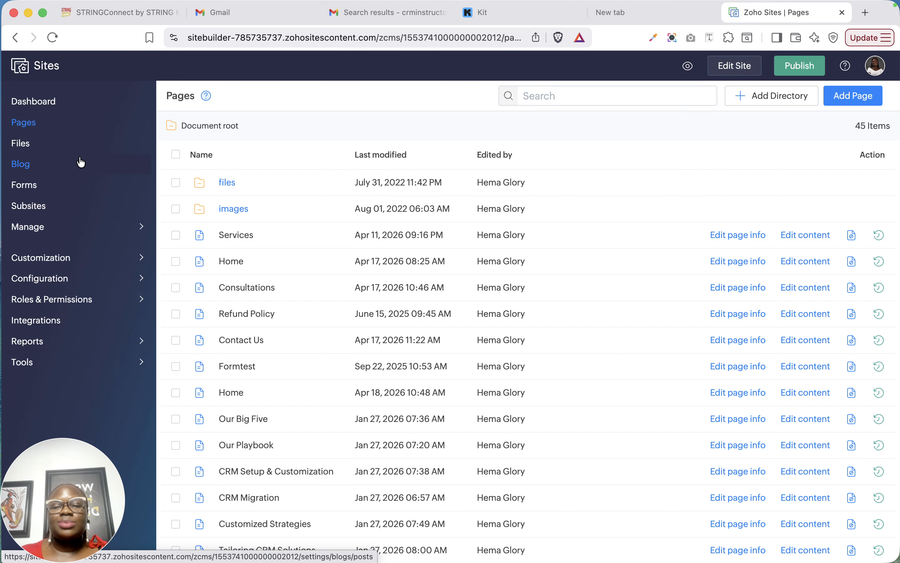
In Zoho Sites, open the content of the Home page last modified on Apr 17, 2026 at 08:25 AM for editing.
mouse_move(318, 0)
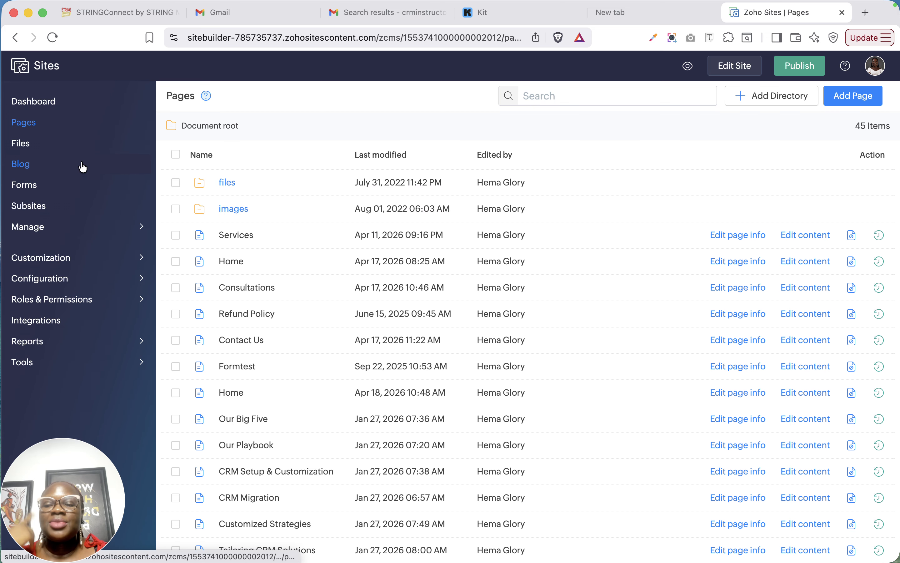
click(23, 123)
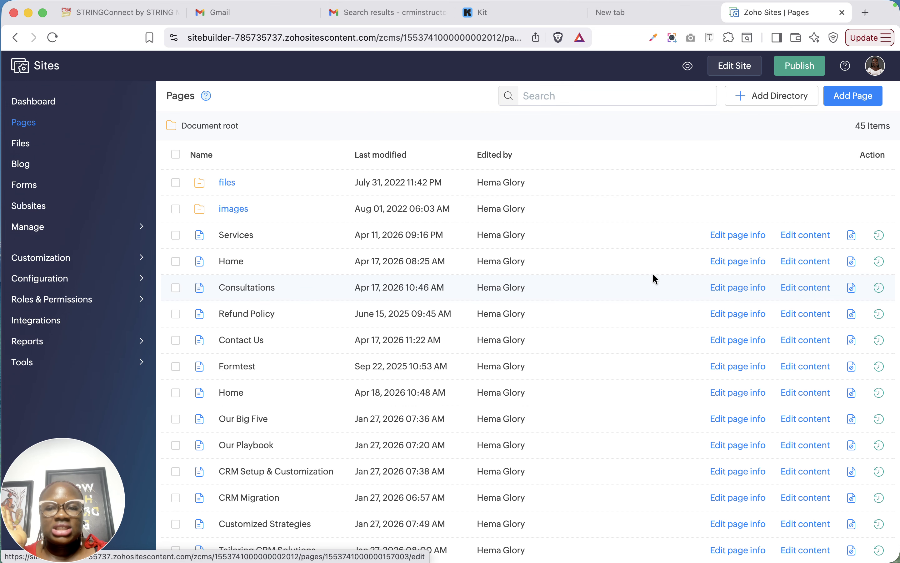
click(803, 264)
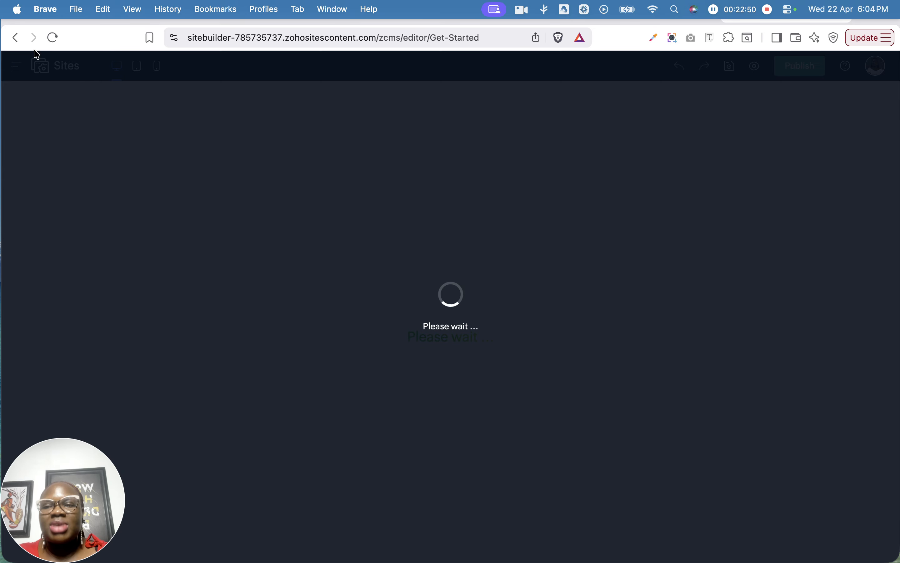
Switch to Kit in Chrome, copy the Charlotte form's HTML embed code, and return to the Zoho Sites editor.
click(27, 16)
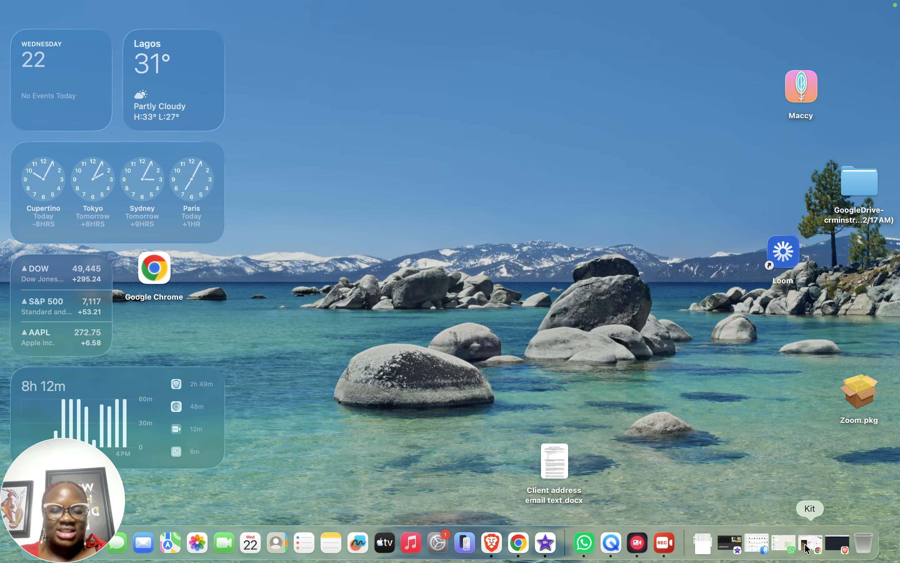
click(805, 548)
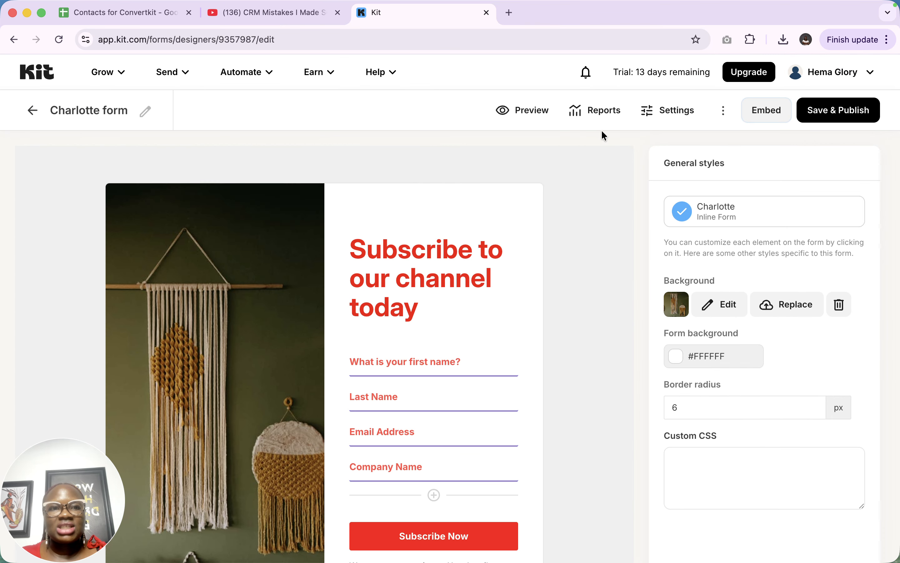
click(763, 110)
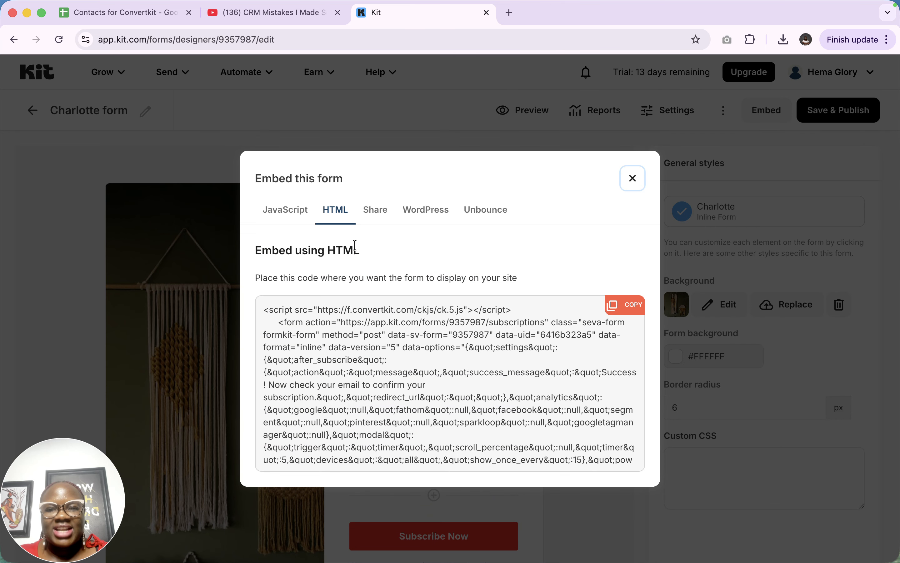
click(622, 310)
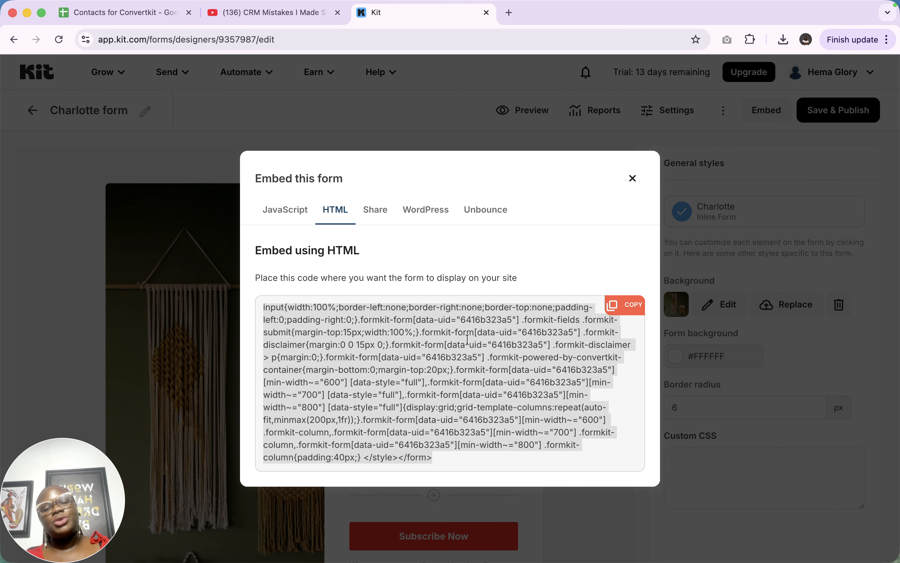
click(27, 13)
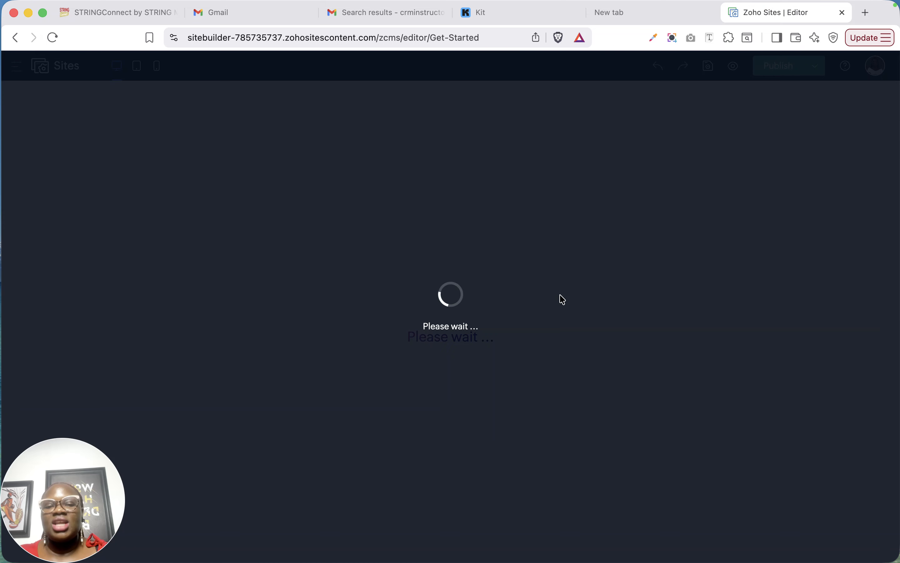
Delete the existing code snippet element below the welcome section of the page.
scroll(483, 277, down, 8)
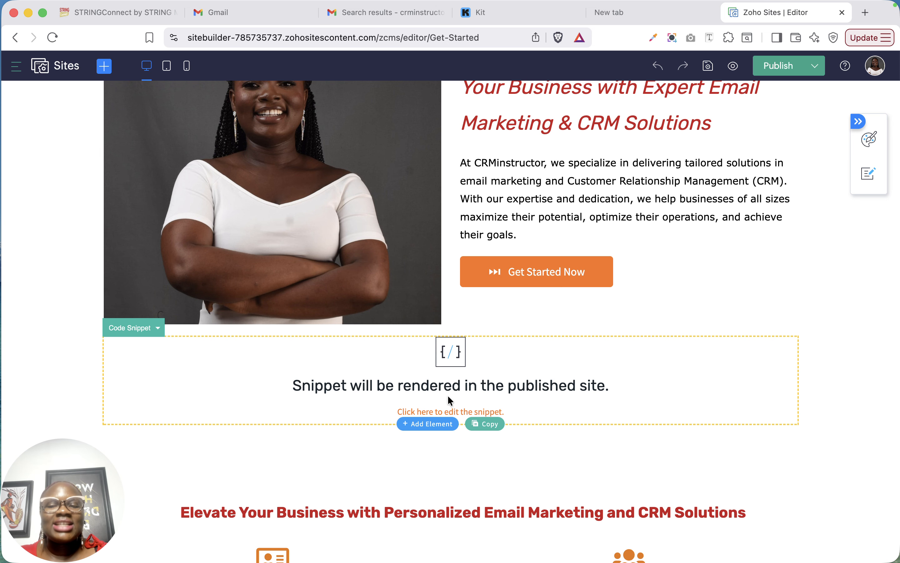
click(625, 359)
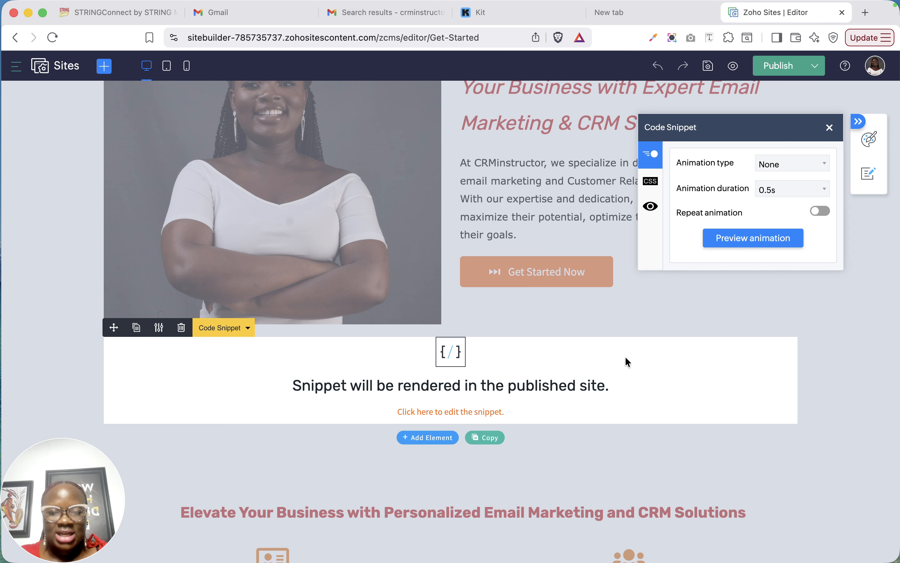
click(178, 332)
click(488, 331)
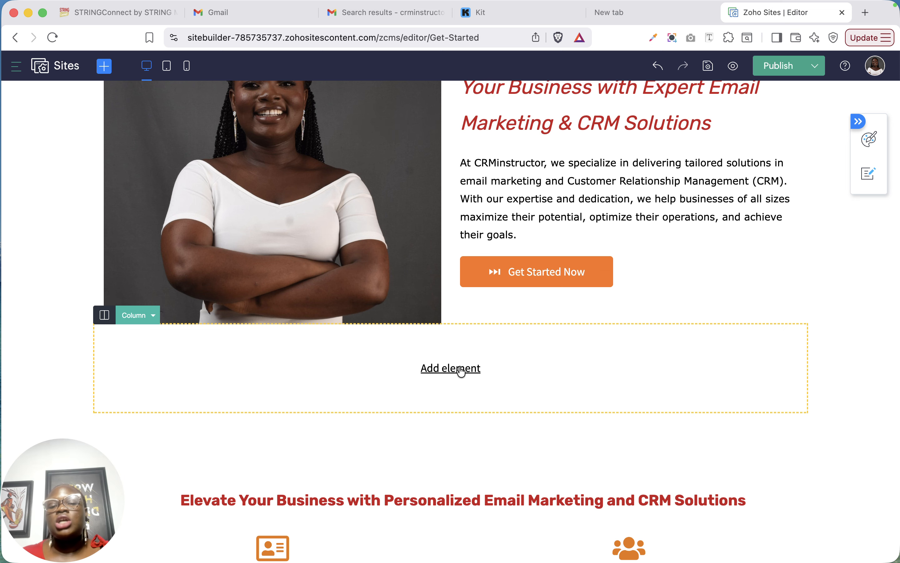
Add a Code Snippet element to the empty column below the welcome section.
click(462, 369)
scroll(274, 408, down, 3)
scroll(274, 408, down, 12)
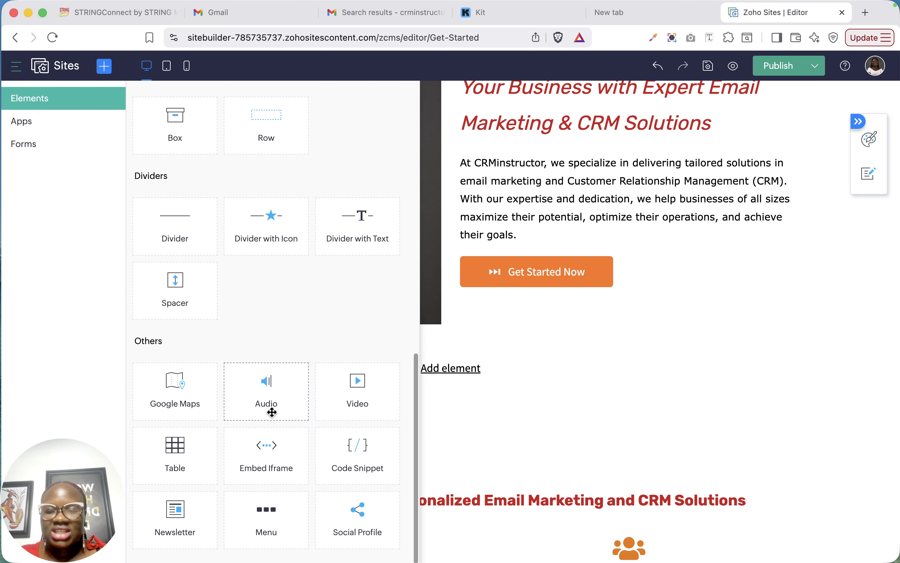
drag(358, 467, 467, 401)
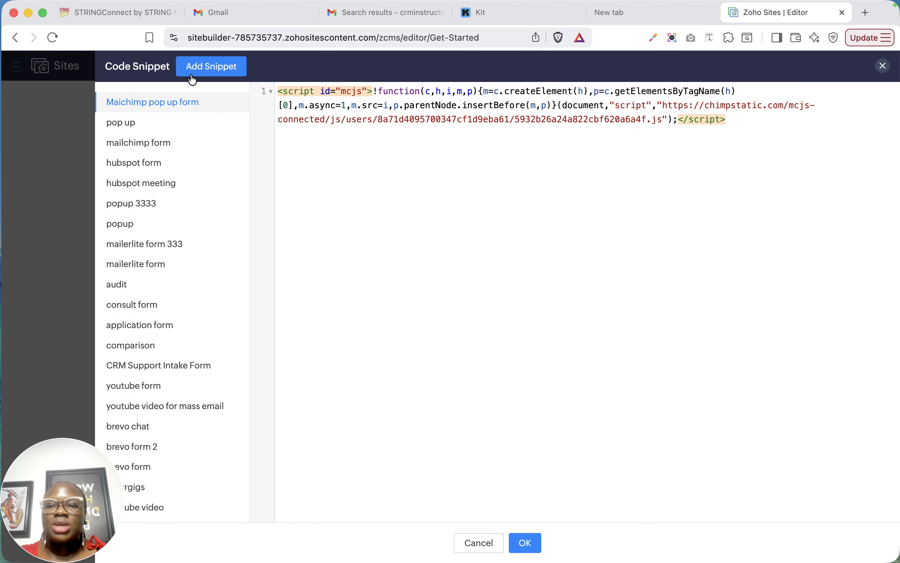
Create a new code snippet named "Convertkit form".
click(201, 72)
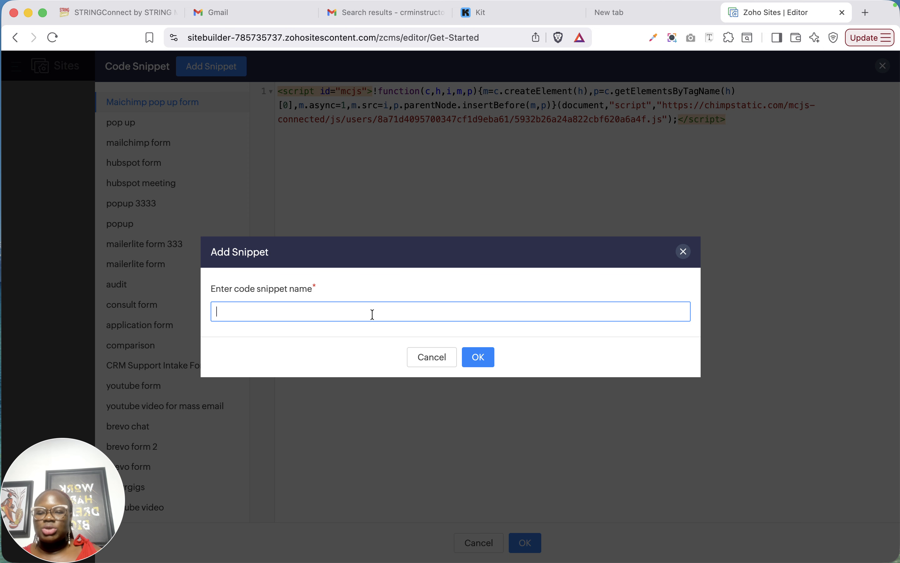
key(Caps_Lock)
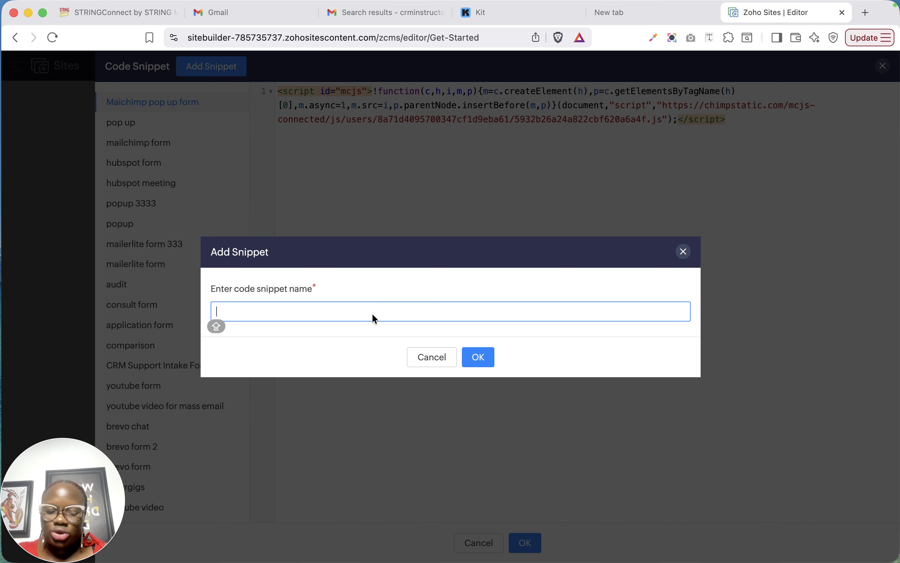
text(Co)
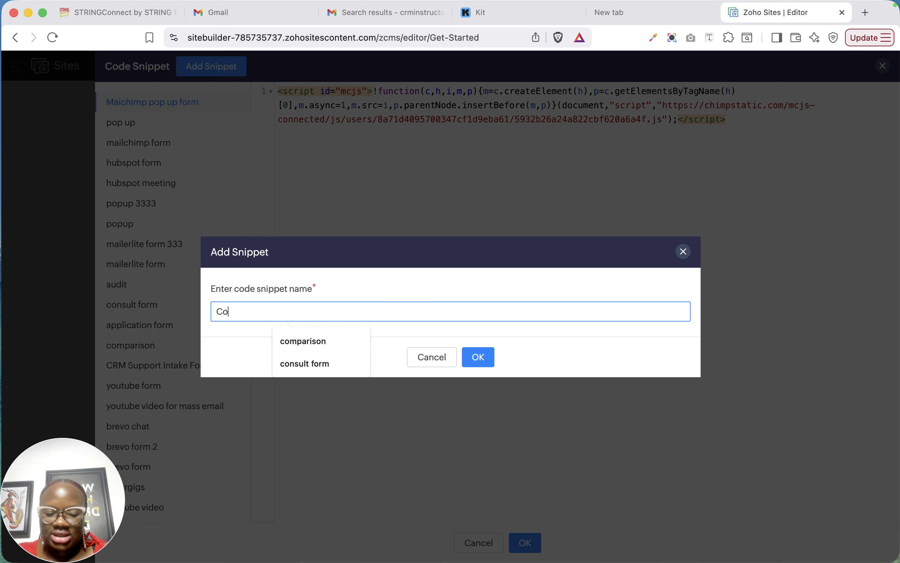
text(nvertkit)
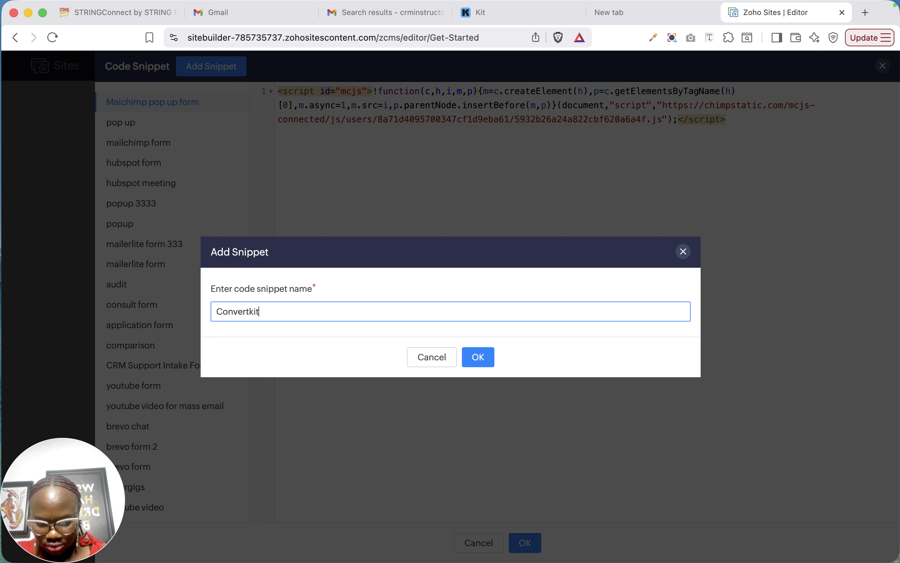
text( form)
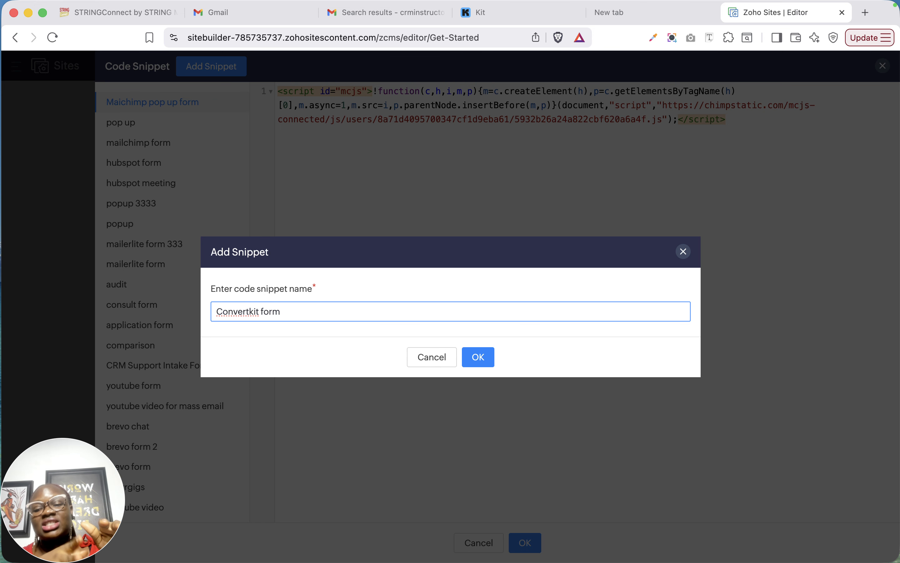
click(488, 358)
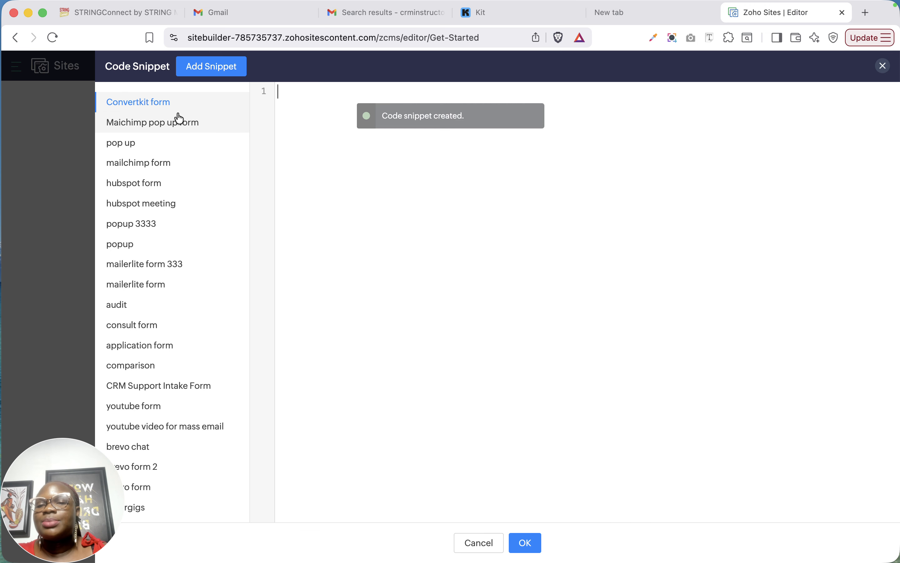
Paste the copied HTML form code into the Convertkit form snippet and save it.
key(super+v)
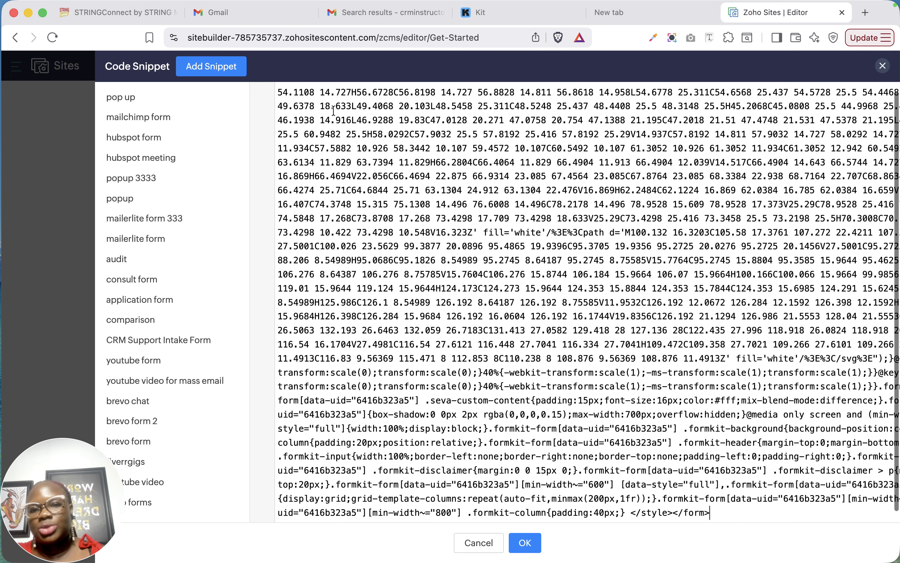
scroll(480, 207, up, 15)
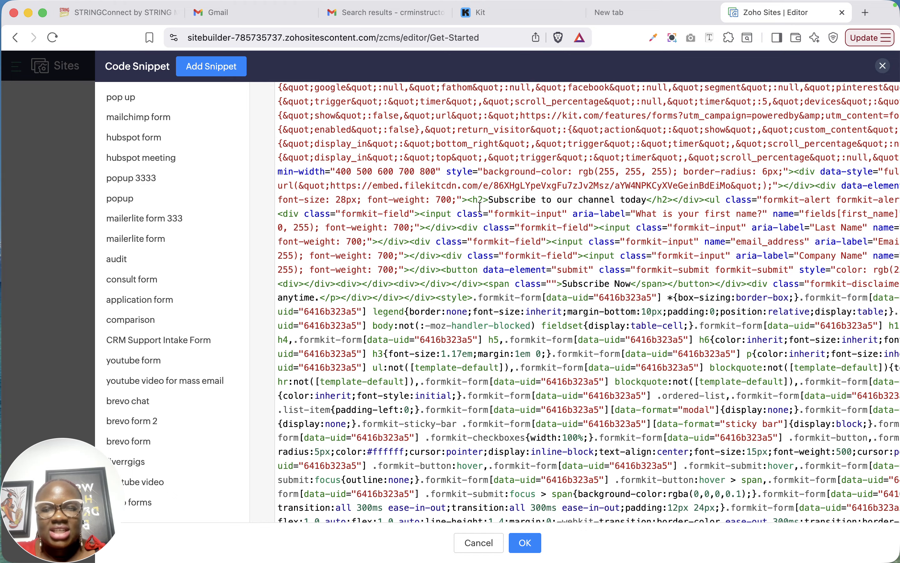
click(528, 549)
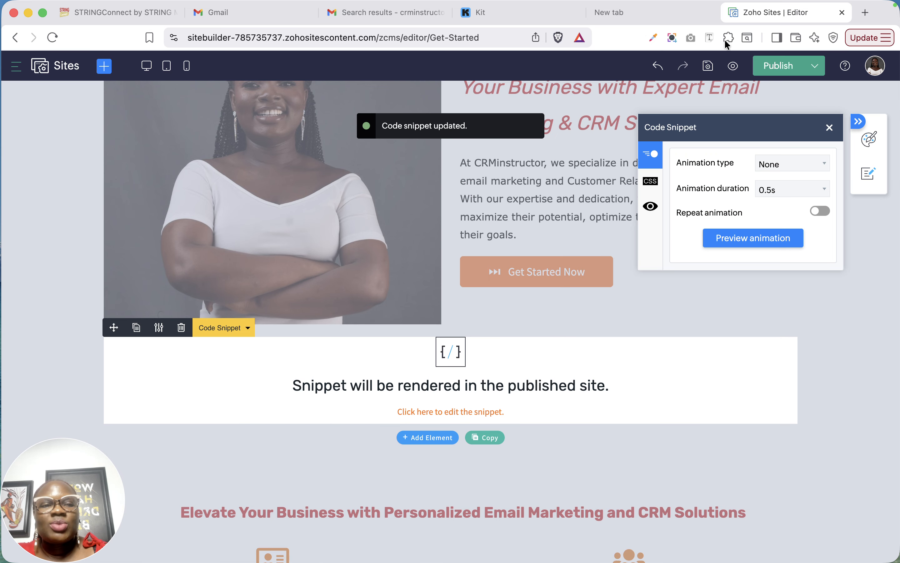
Publish the site changes and view the embedded form on the live Get-Started page.
click(775, 67)
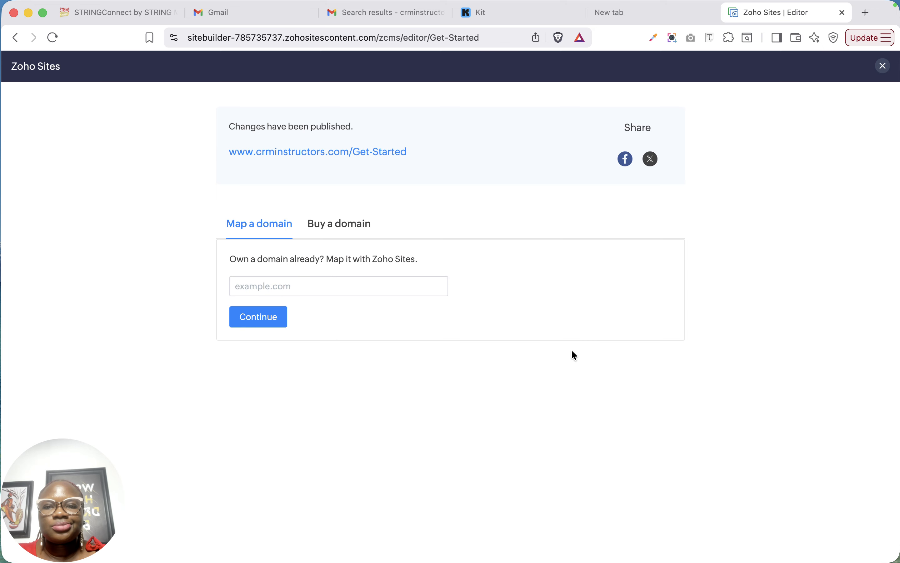
click(336, 154)
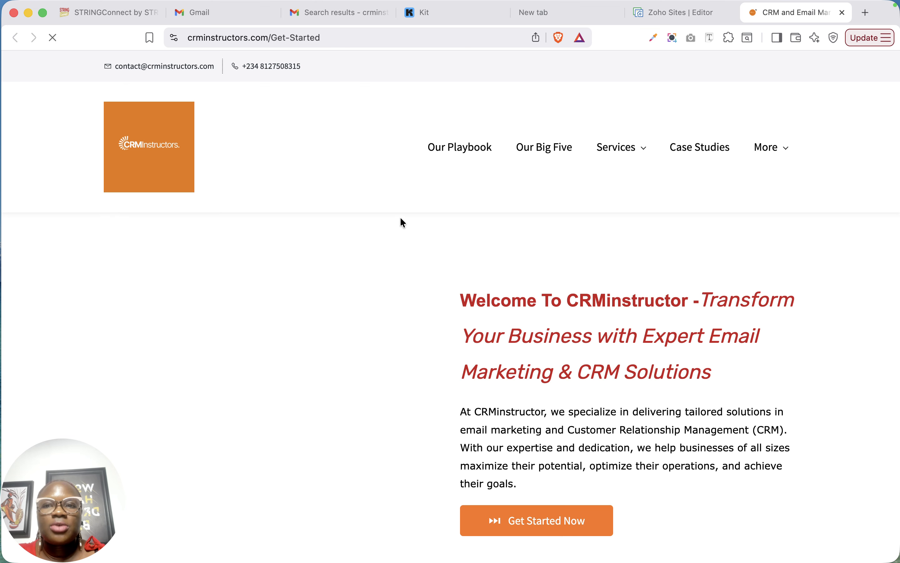
scroll(401, 220, down, 10)
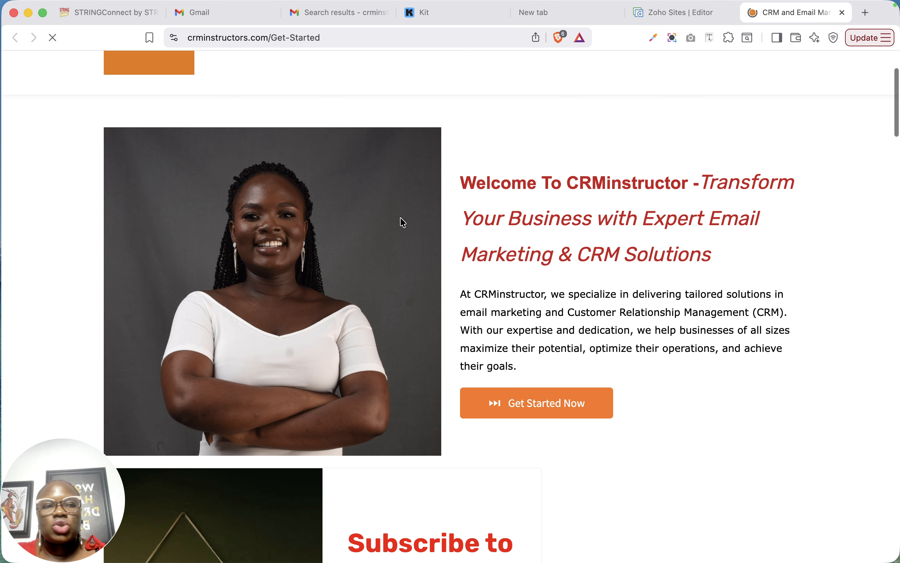
Examine the embedded subscription form and its placement below the welcome section on the live Get-Started page.
scroll(400, 219, down, 4)
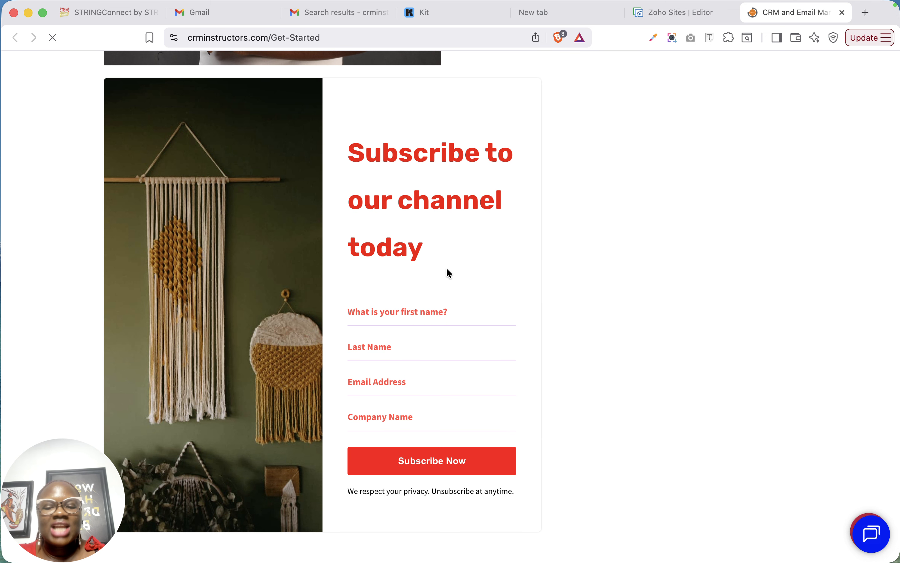
scroll(483, 285, up, 5)
scroll(483, 286, up, 5)
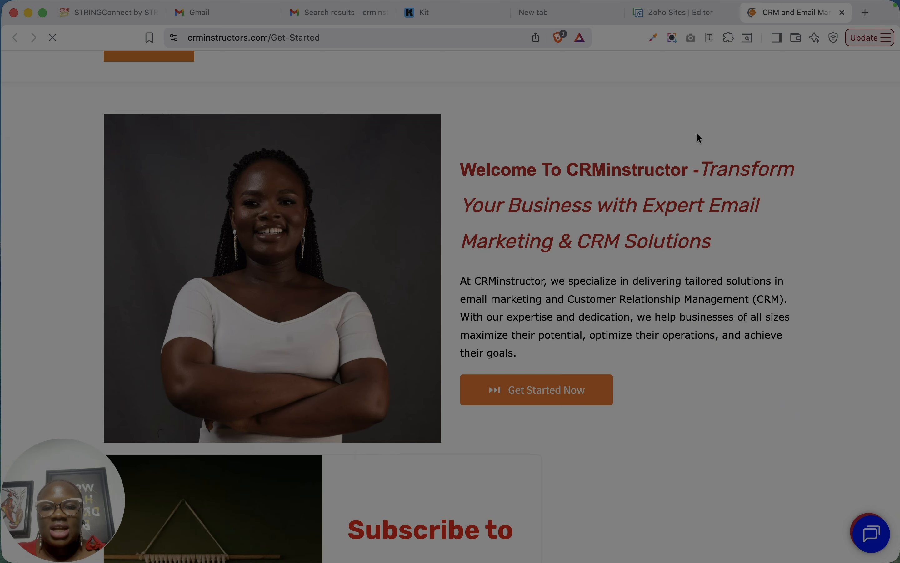
scroll(366, 450, up, 4)
scroll(366, 450, down, 3)
scroll(368, 455, down, 4)
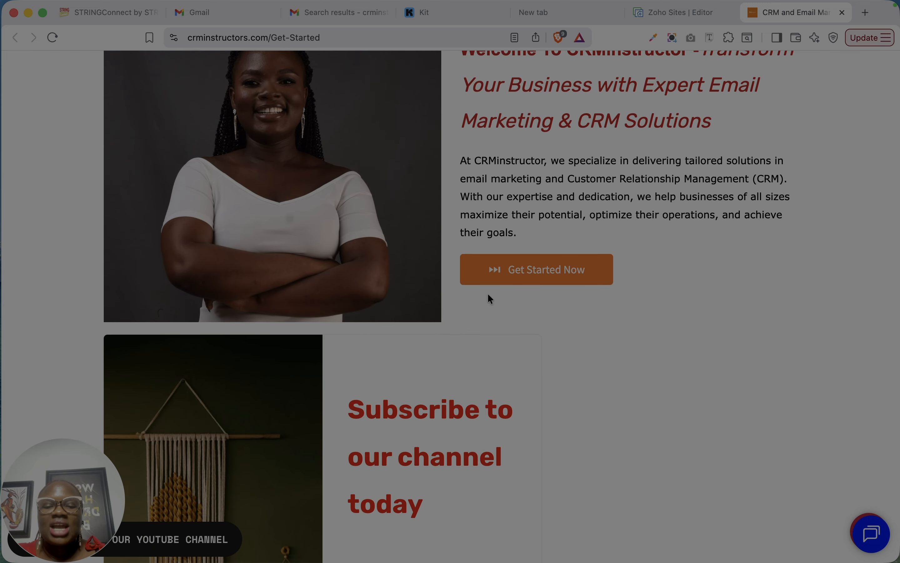
scroll(465, 402, down, 4)
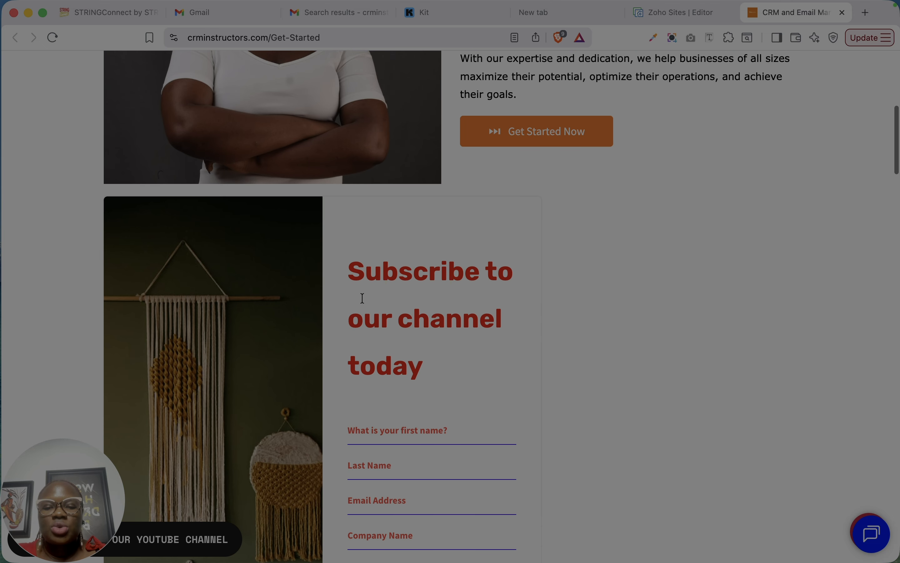
Return to the Zoho Sites editor, close the publish confirmation and deselect the code snippet element.
click(673, 20)
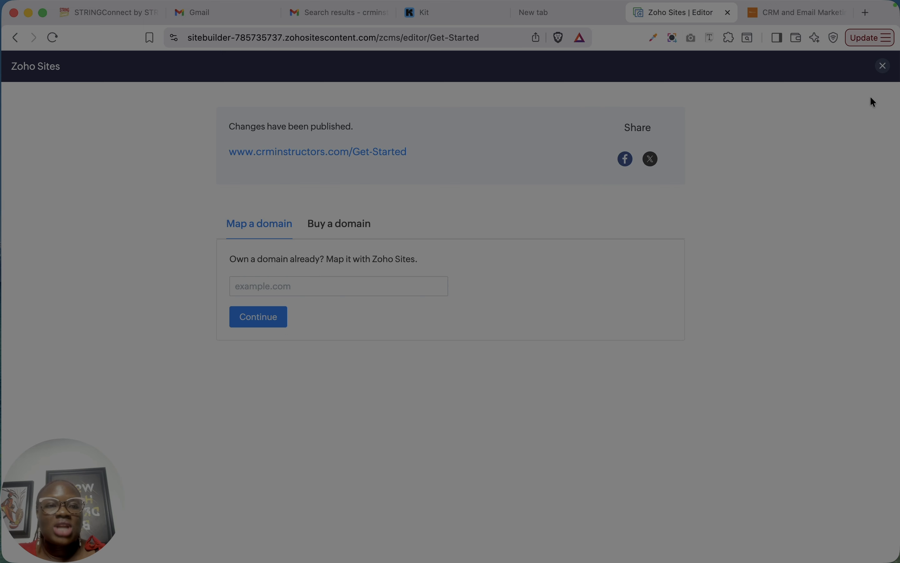
click(881, 67)
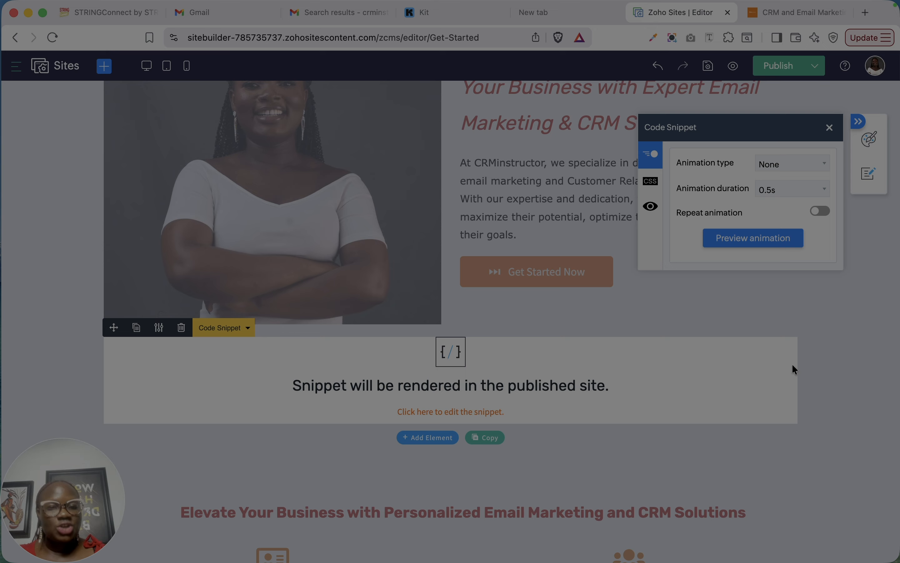
click(829, 323)
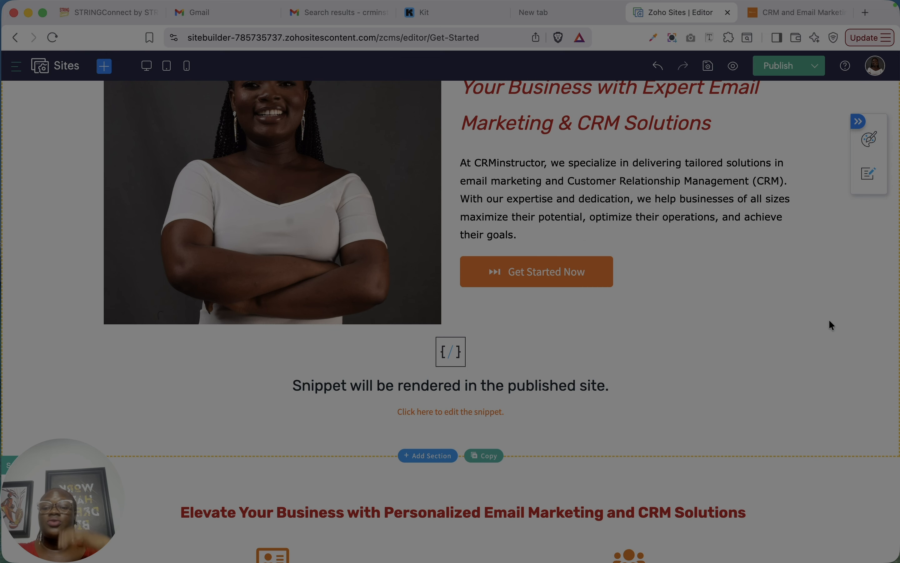